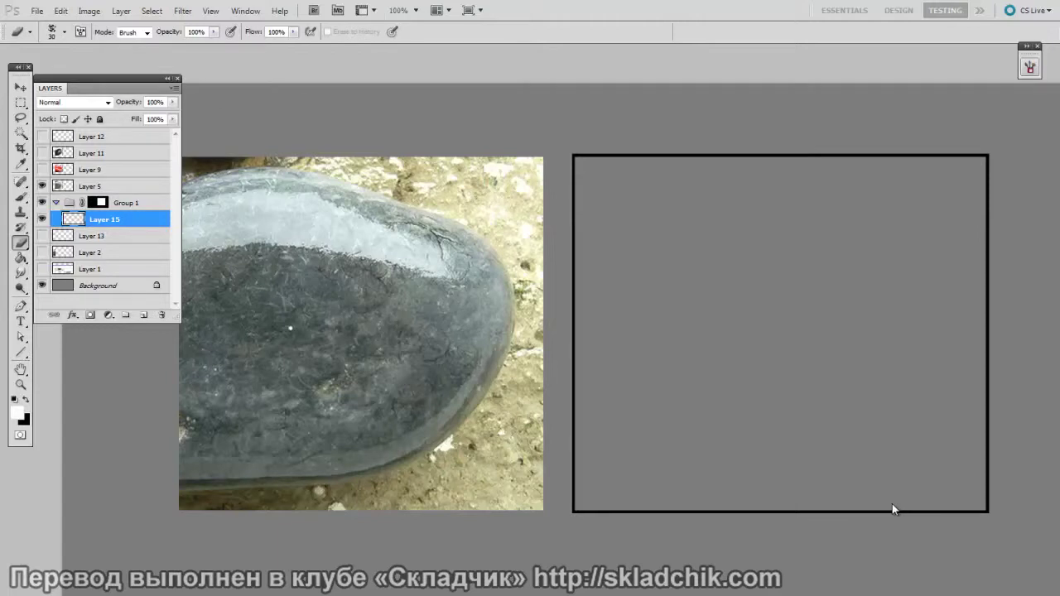
Step: Paint a white zigzag ribbon inside the black frame on Layer 15 with the flat horizontal brush tip at 125 px
{"action": "key", "text": "b"}
{"action": "right_click", "coordinate": [717, 443]}
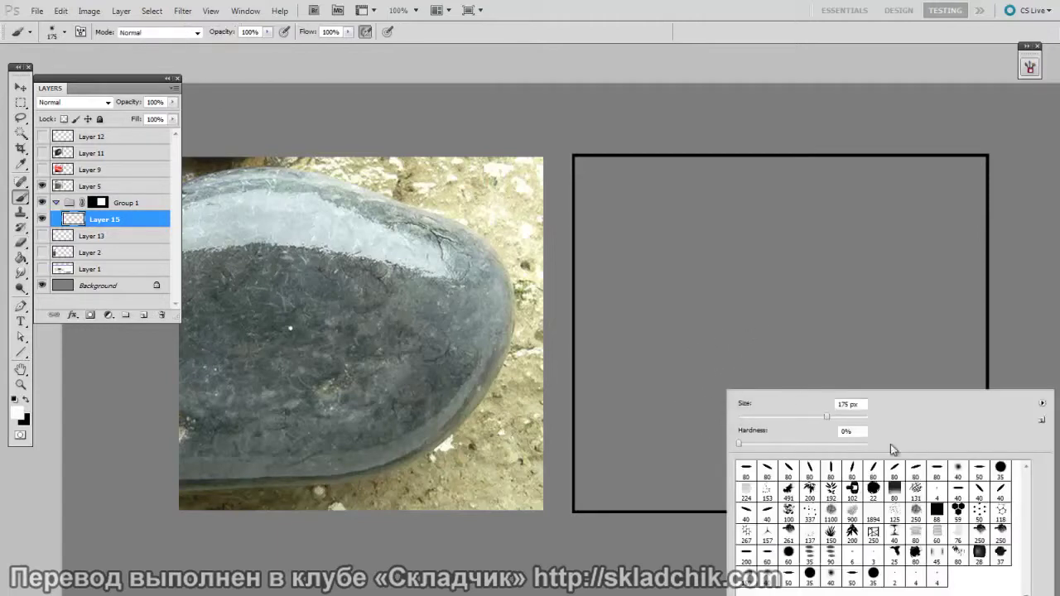
{"action": "double_click", "coordinate": [748, 469]}
{"action": "mouse_move", "coordinate": [698, 281]}
{"action": "left_mouse_down"}
{"action": "mouse_move", "coordinate": [714, 321]}
{"action": "mouse_move", "coordinate": [767, 383]}
{"action": "mouse_move", "coordinate": [865, 458]}
{"action": "left_mouse_up"}
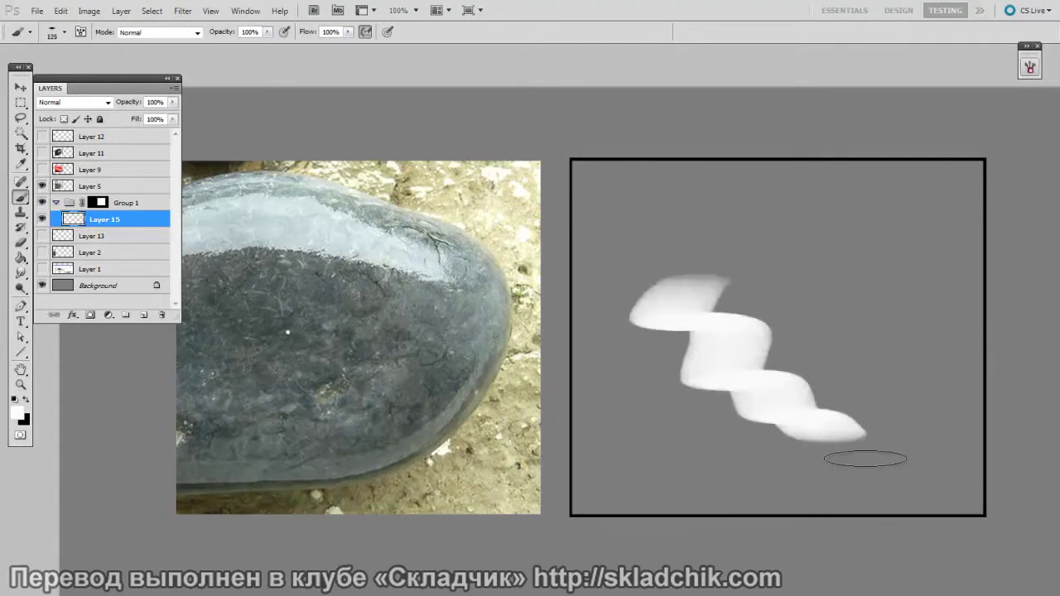
Step: Erase the outer side of the zigzag ribbon along a diagonal curve with the hard round eraser tip at 40 px
{"action": "key", "text": "e"}
{"action": "right_click", "coordinate": [646, 438]}
{"action": "left_click", "coordinate": [930, 506]}
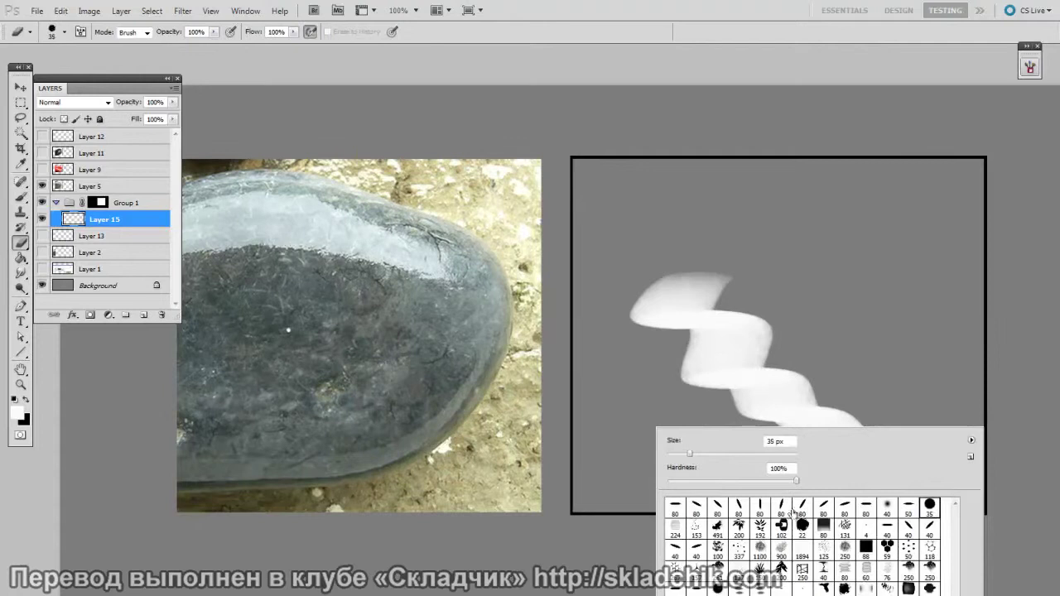
{"action": "left_click", "coordinate": [643, 505]}
{"action": "key", "text": "]"}
{"action": "mouse_move", "coordinate": [717, 262]}
{"action": "left_mouse_down"}
{"action": "mouse_move", "coordinate": [753, 360]}
{"action": "mouse_move", "coordinate": [808, 390]}
{"action": "left_mouse_up"}
{"action": "mouse_move", "coordinate": [709, 280]}
{"action": "left_mouse_down"}
{"action": "mouse_move", "coordinate": [738, 322]}
{"action": "mouse_move", "coordinate": [745, 289]}
{"action": "mouse_move", "coordinate": [726, 315]}
{"action": "mouse_move", "coordinate": [817, 416]}
{"action": "mouse_move", "coordinate": [806, 466]}
{"action": "left_mouse_up"}
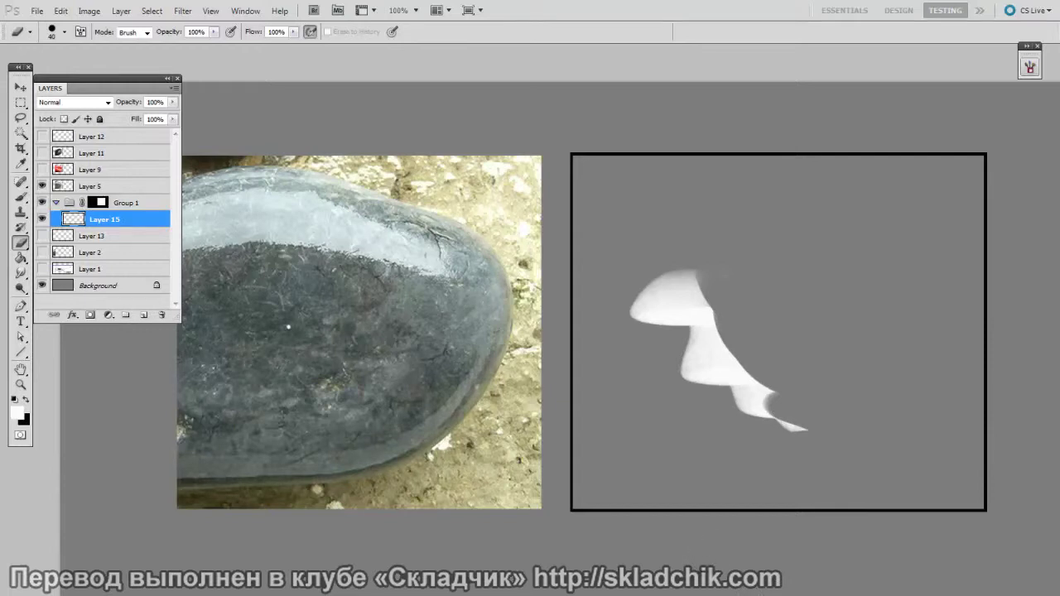
Step: Delete Layer 15 and create a new empty layer inside Group 1
{"action": "left_click_drag", "start_coordinate": [166, 212], "coordinate": [163, 315]}
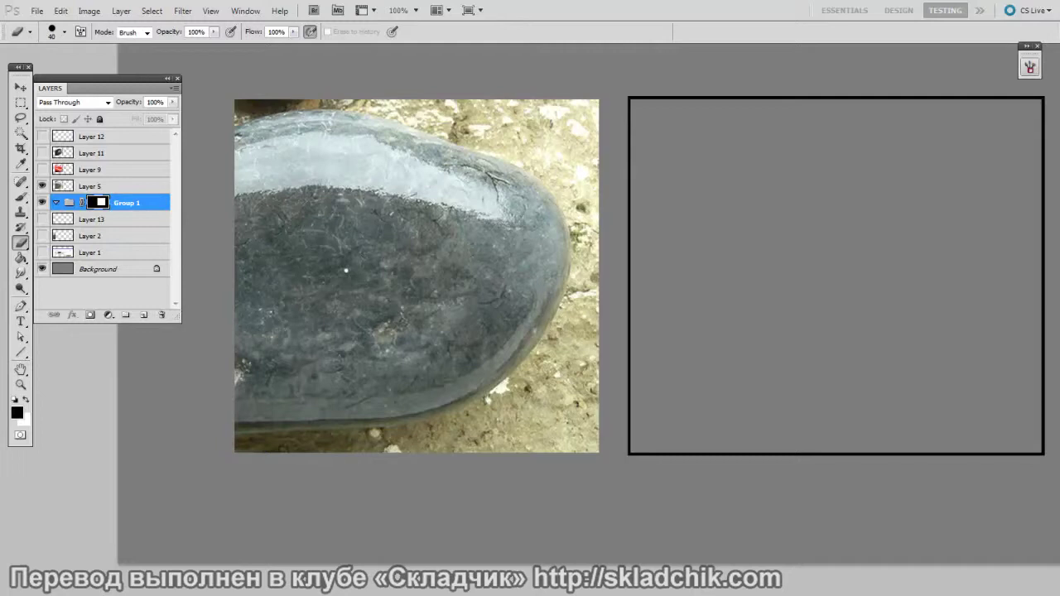
{"action": "left_click_drag", "start_coordinate": [685, 476], "coordinate": [688, 489]}
{"action": "key", "text": "ctrl+shift+alt+n"}
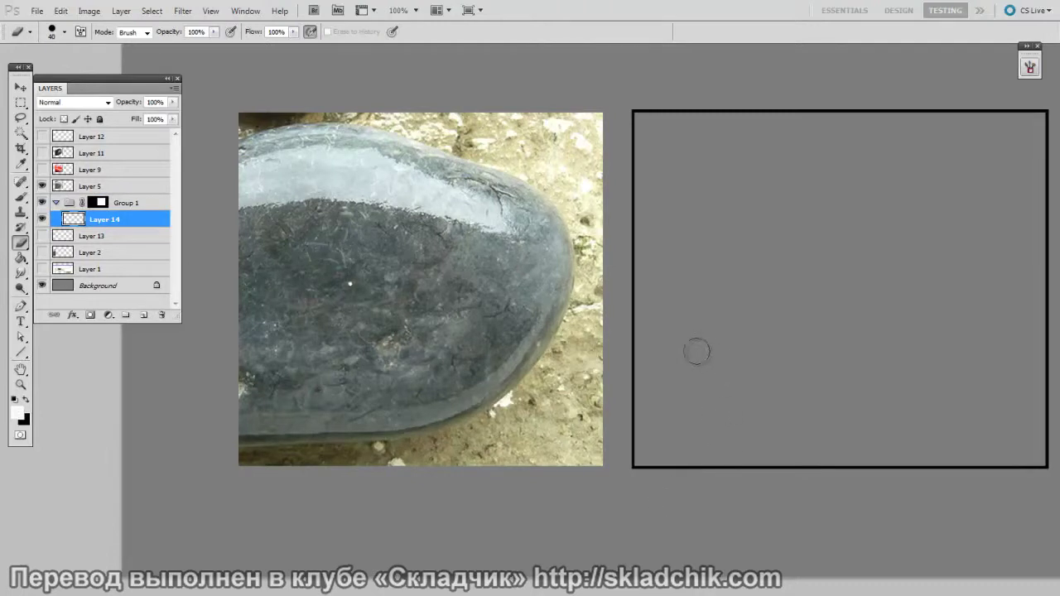
Step: Paint a broad white arched band across the upper part of the frame with the soft round brush at about 125 px
{"action": "key", "text": "b"}
{"action": "right_click", "coordinate": [718, 392]}
{"action": "left_click", "coordinate": [948, 471]}
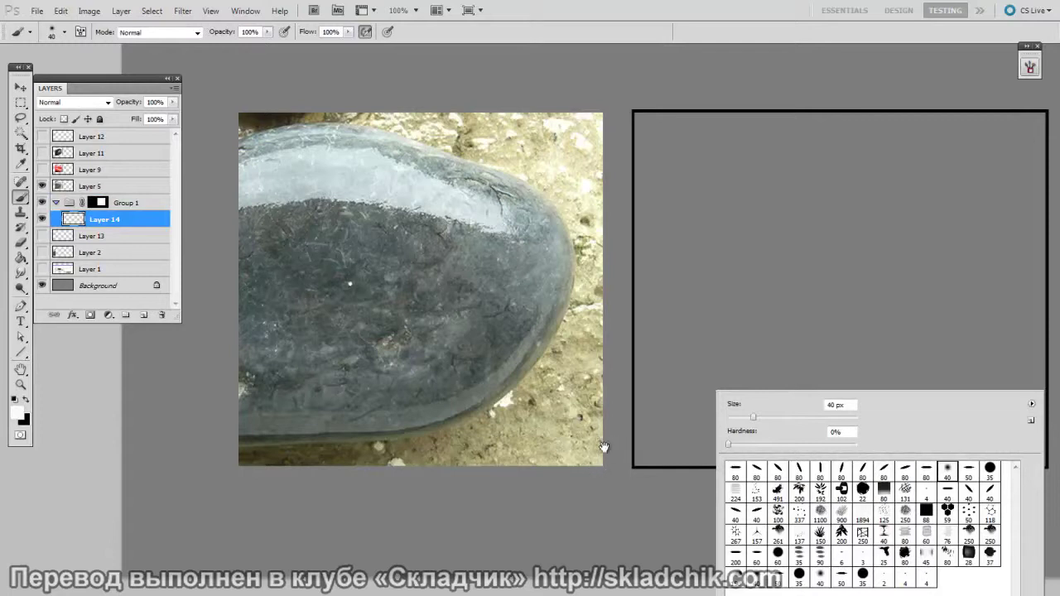
{"action": "left_click_drag", "start_coordinate": [607, 454], "coordinate": [588, 449]}
{"action": "left_click_drag", "start_coordinate": [653, 246], "coordinate": [555, 254]}
{"action": "key", "text": "]"}
{"action": "key", "text": "]"}
{"action": "key", "text": "]"}
{"action": "key", "text": "]"}
{"action": "key", "text": "]"}
{"action": "key", "text": "]"}
{"action": "key", "text": "]"}
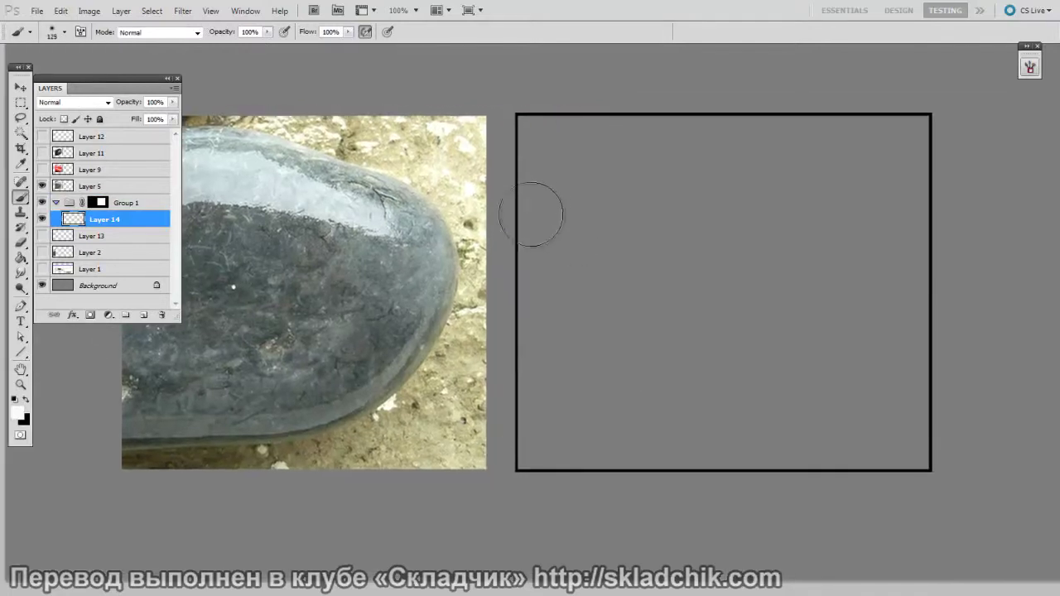
{"action": "mouse_move", "coordinate": [491, 199]}
{"action": "left_mouse_down"}
{"action": "mouse_move", "coordinate": [660, 184]}
{"action": "mouse_move", "coordinate": [985, 275]}
{"action": "left_mouse_up"}
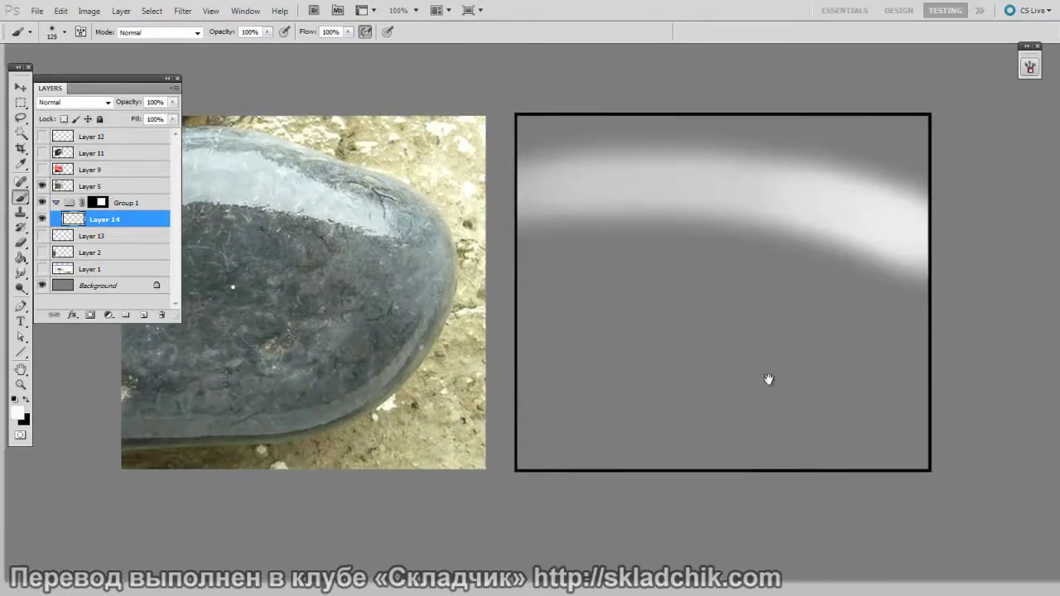
{"action": "mouse_move", "coordinate": [722, 203]}
{"action": "left_mouse_down"}
{"action": "mouse_move", "coordinate": [1007, 259]}
{"action": "mouse_move", "coordinate": [495, 263]}
{"action": "left_mouse_up"}
Step: Choose the rough 100 px brush tip, swap the foreground colour to black and reduce the brush size to 60 px
{"action": "left_click_drag", "start_coordinate": [764, 418], "coordinate": [811, 402]}
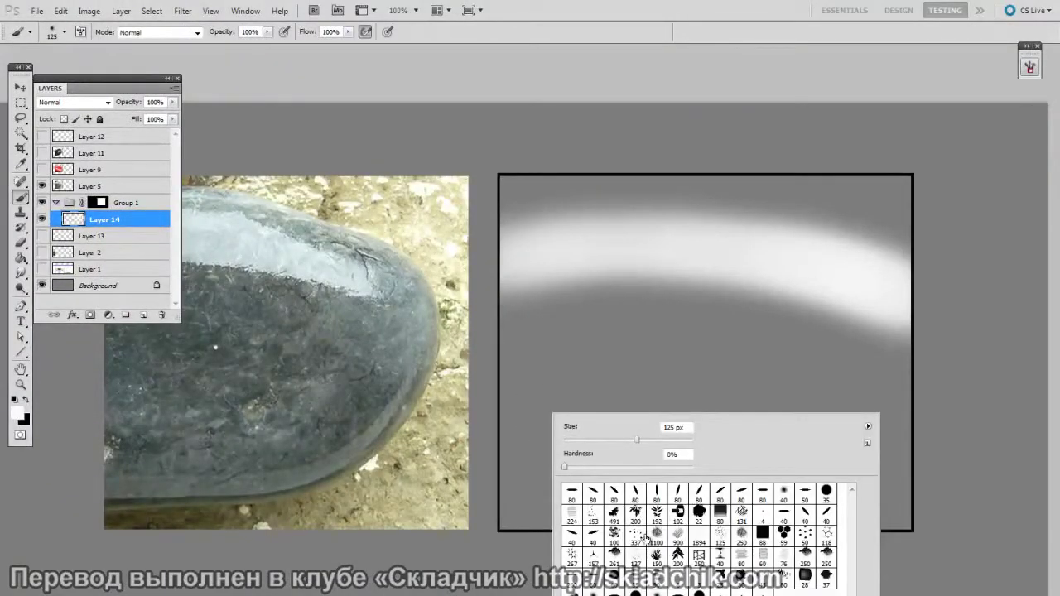
{"action": "left_click", "coordinate": [614, 538]}
{"action": "left_click", "coordinate": [524, 450]}
{"action": "key", "text": "x"}
{"action": "key", "text": "bracketleft"}
{"action": "key", "text": "bracketleft"}
{"action": "key", "text": "bracketleft"}
{"action": "key", "text": "bracketleft"}
{"action": "mouse_move", "coordinate": [569, 407]}
{"action": "left_mouse_down"}
{"action": "mouse_move", "coordinate": [552, 384]}
{"action": "mouse_move", "coordinate": [717, 429]}
{"action": "left_mouse_up"}
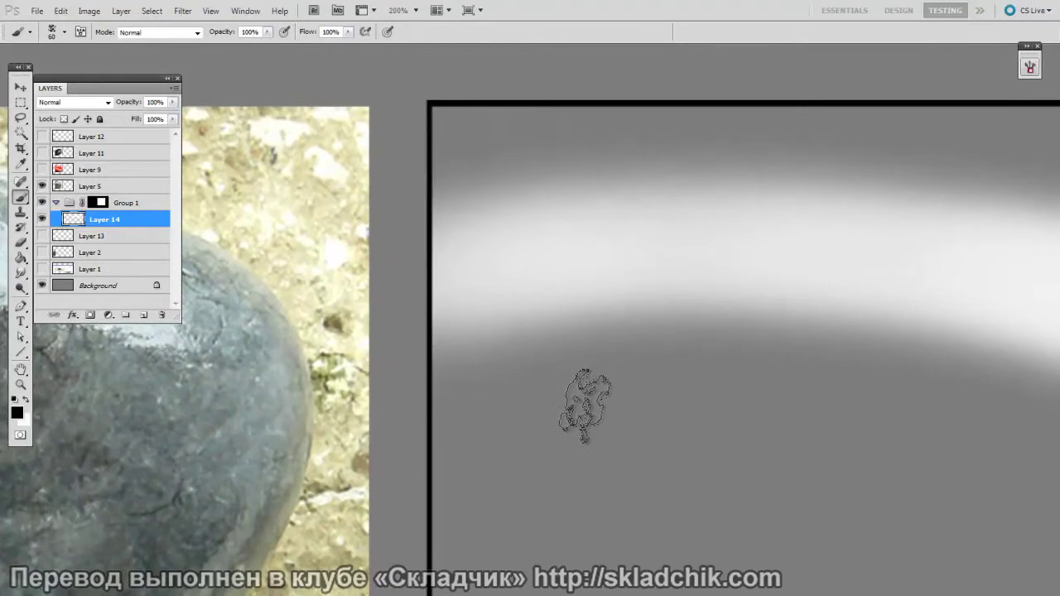
Step: Erase along the lower edge of the white band with the rough eraser tip at 35 px to make it ragged
{"action": "key", "text": "e"}
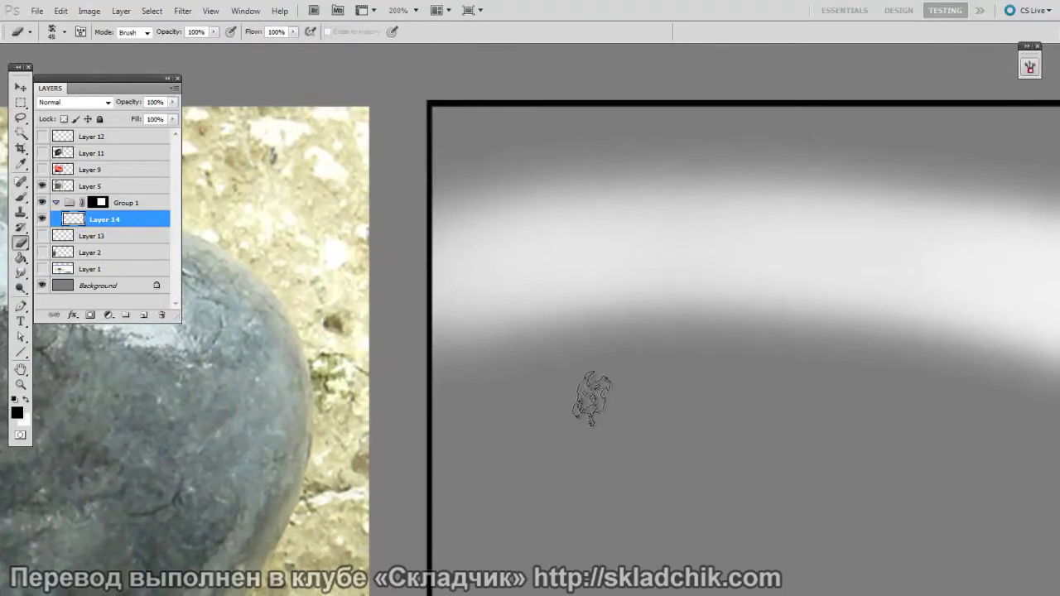
{"action": "right_click", "coordinate": [593, 399]}
{"action": "left_click", "coordinate": [532, 477]}
{"action": "left_click_drag", "start_coordinate": [551, 446], "coordinate": [486, 473]}
{"action": "key", "text": "bracketleft"}
{"action": "mouse_move", "coordinate": [402, 373]}
{"action": "left_mouse_down"}
{"action": "mouse_move", "coordinate": [495, 372]}
{"action": "mouse_move", "coordinate": [671, 379]}
{"action": "mouse_move", "coordinate": [368, 389]}
{"action": "left_mouse_up"}
{"action": "left_click_drag", "start_coordinate": [573, 440], "coordinate": [463, 402]}
{"action": "mouse_move", "coordinate": [609, 344]}
{"action": "left_mouse_down"}
{"action": "mouse_move", "coordinate": [807, 377]}
{"action": "mouse_move", "coordinate": [895, 407]}
{"action": "left_mouse_up"}
{"action": "left_click_drag", "start_coordinate": [754, 387], "coordinate": [505, 320]}
{"action": "left_click_drag", "start_coordinate": [682, 348], "coordinate": [875, 404]}
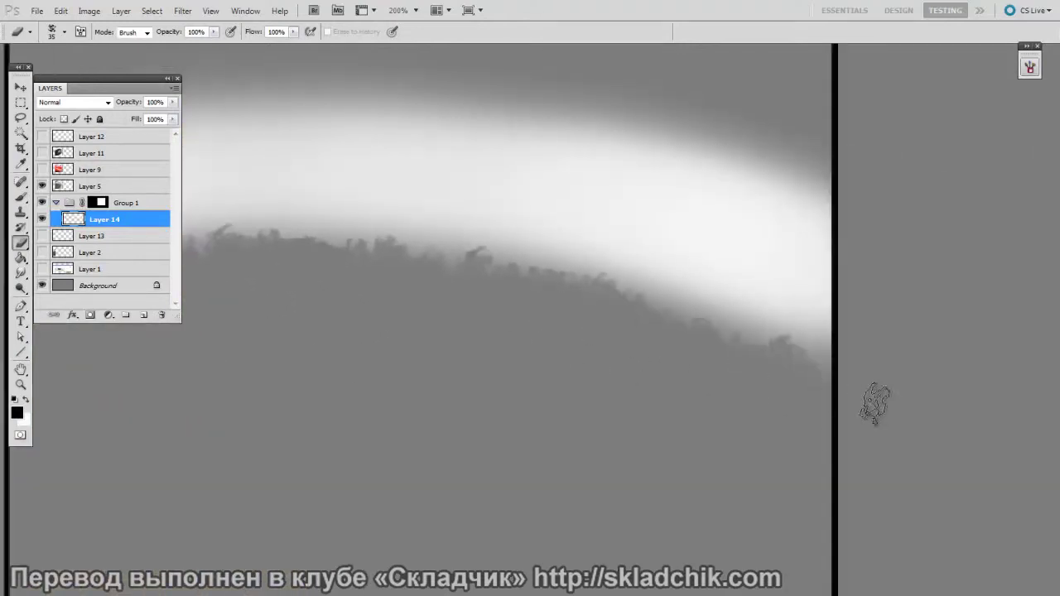
Step: Erase along the upper edge of the white band with the rough eraser tip at 25 px to make it ragged
{"action": "left_click_drag", "start_coordinate": [508, 381], "coordinate": [824, 475]}
{"action": "mouse_move", "coordinate": [346, 222]}
{"action": "left_mouse_down"}
{"action": "mouse_move", "coordinate": [491, 191]}
{"action": "mouse_move", "coordinate": [638, 183]}
{"action": "mouse_move", "coordinate": [557, 183]}
{"action": "mouse_move", "coordinate": [878, 230]}
{"action": "left_mouse_up"}
{"action": "left_click_drag", "start_coordinate": [777, 200], "coordinate": [585, 181]}
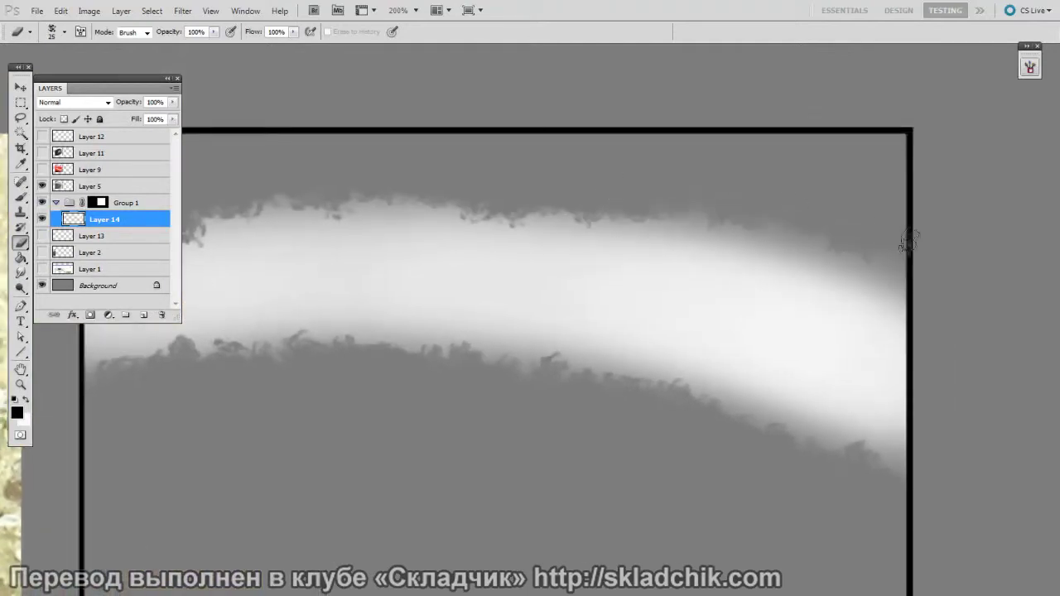
{"action": "left_click_drag", "start_coordinate": [596, 569], "coordinate": [668, 534]}
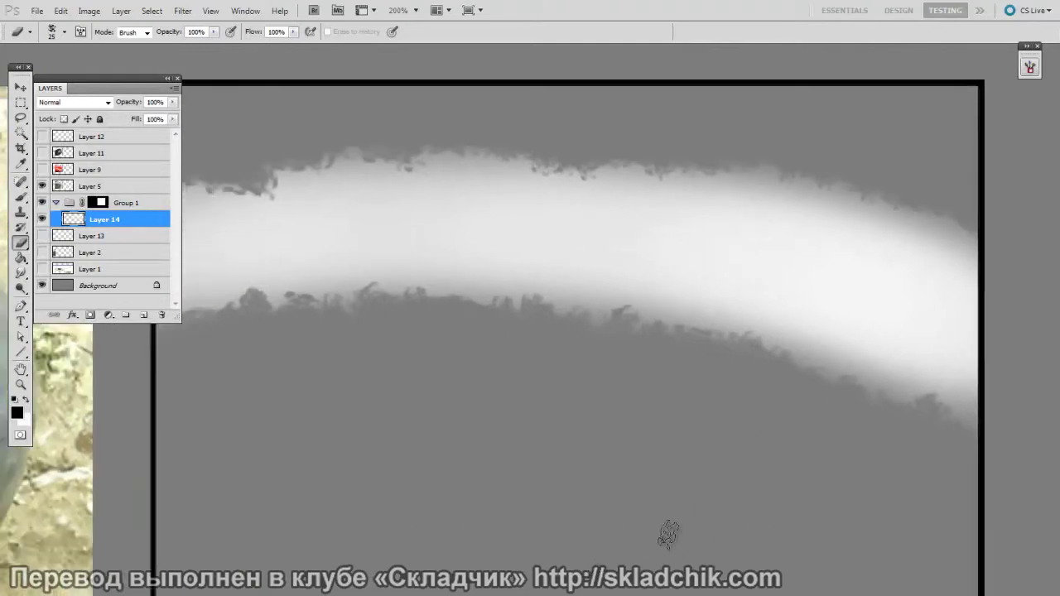
{"action": "key", "text": "ctrl+minus"}
{"action": "left_click_drag", "start_coordinate": [707, 580], "coordinate": [720, 557]}
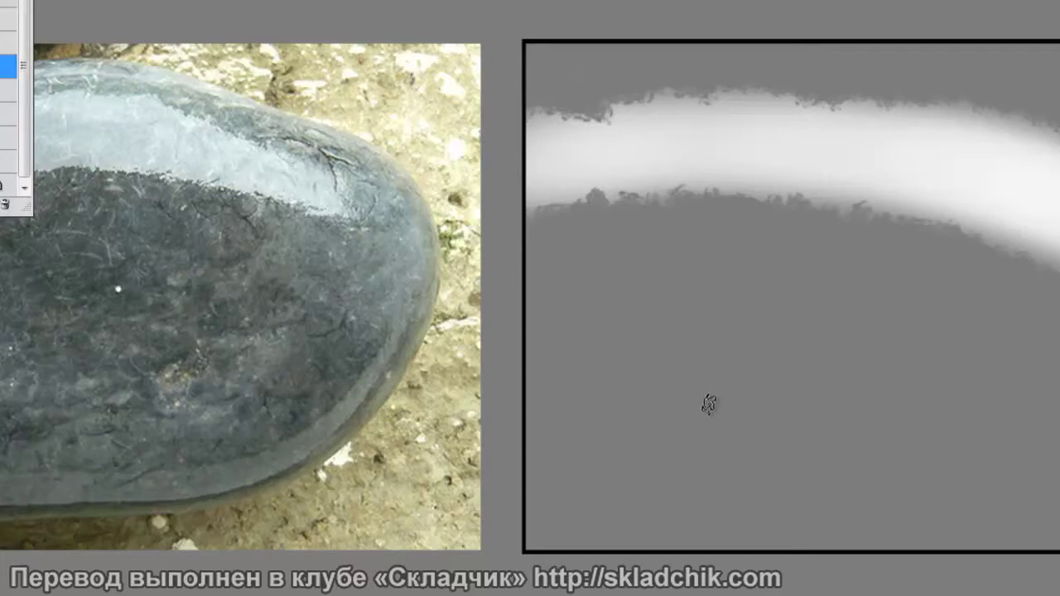
Step: Choose the soft round 40 px tip for the eraser
{"action": "left_click_drag", "start_coordinate": [707, 397], "coordinate": [715, 375]}
{"action": "right_click", "coordinate": [719, 368]}
{"action": "left_click", "coordinate": [1050, 483]}
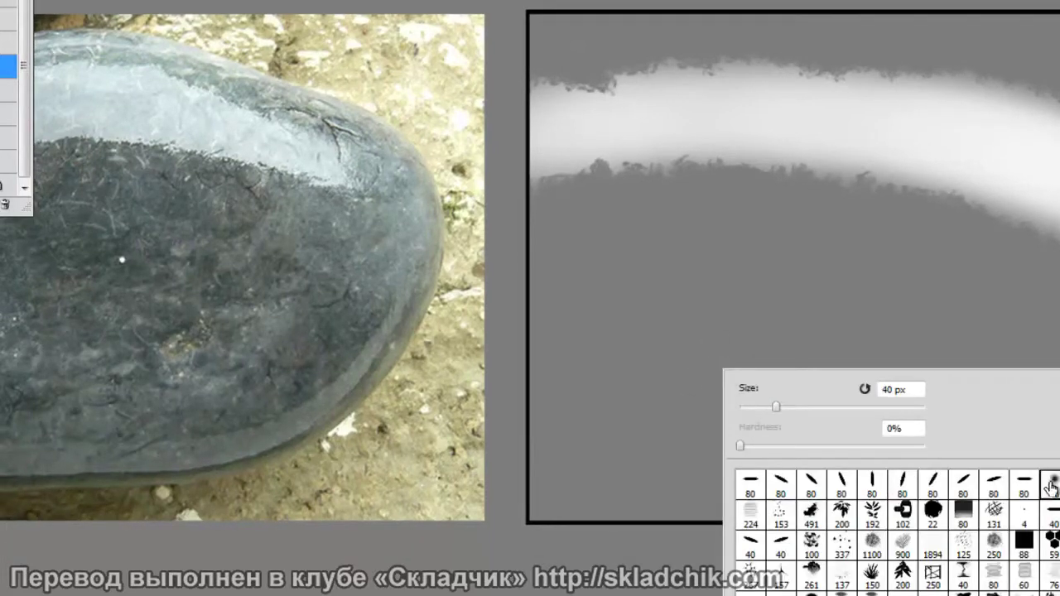
{"action": "left_click", "coordinate": [561, 473]}
{"action": "left_click_drag", "start_coordinate": [561, 473], "coordinate": [521, 439]}
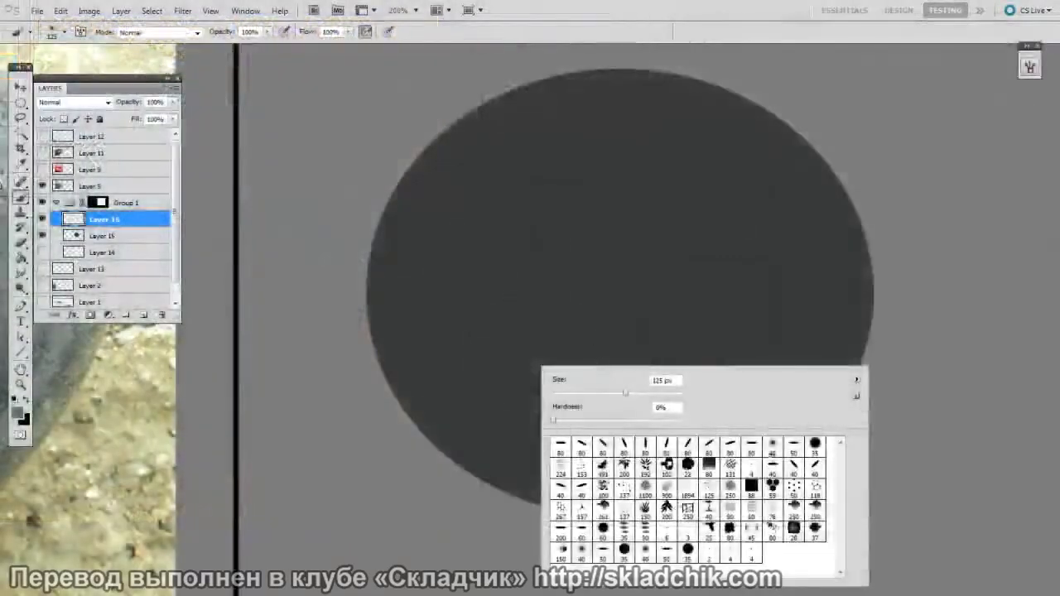
Step: Choose the soft round 40 px brush tip and set the foreground colour to a light neutral grey with red value 217
{"action": "left_click", "coordinate": [773, 448]}
{"action": "left_click", "coordinate": [401, 481]}
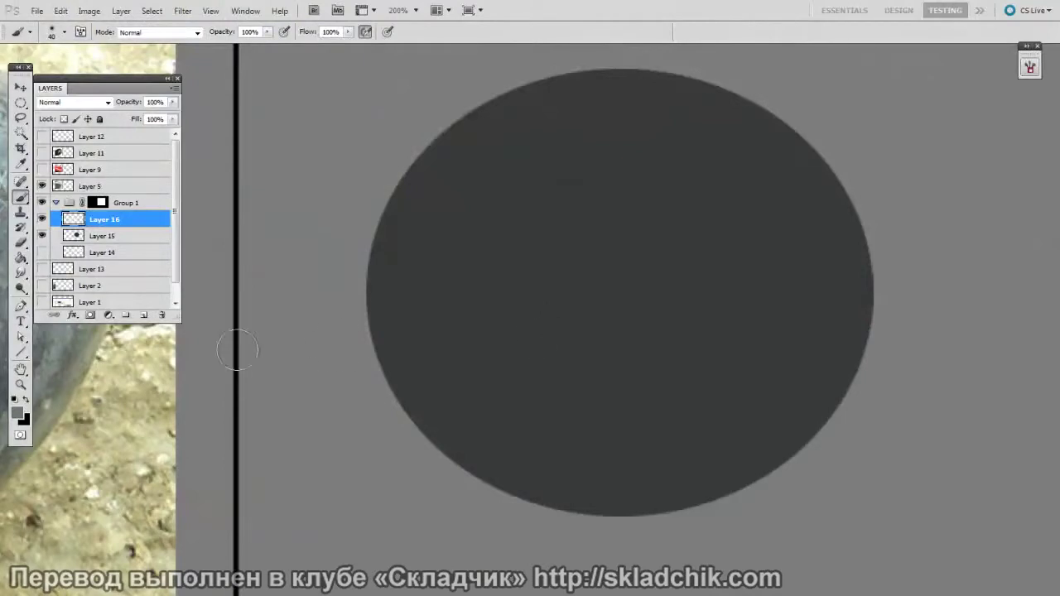
{"action": "left_click", "coordinate": [25, 418]}
{"action": "left_click", "coordinate": [538, 482]}
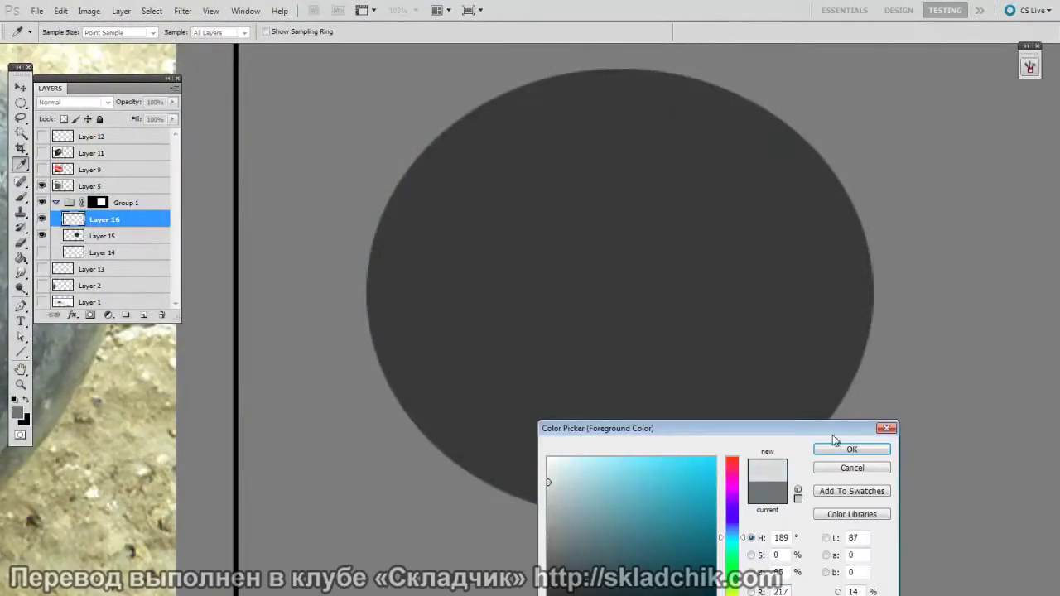
{"action": "left_click", "coordinate": [840, 445]}
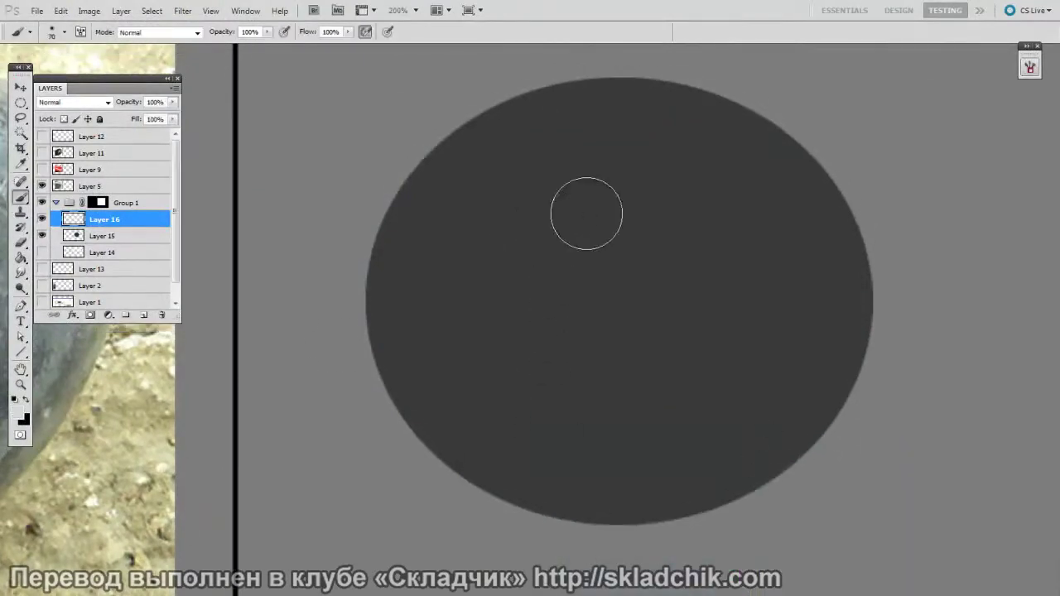
Step: Paint a small soft light-grey highlight in the upper middle of the dark ellipse on Layer 16, enlarging the brush from 70 to 100 px
{"action": "key", "text": "bracketright"}
{"action": "mouse_move", "coordinate": [611, 210]}
{"action": "left_mouse_down"}
{"action": "mouse_move", "coordinate": [613, 242]}
{"action": "mouse_move", "coordinate": [644, 212]}
{"action": "mouse_move", "coordinate": [674, 233]}
{"action": "mouse_move", "coordinate": [639, 193]}
{"action": "mouse_move", "coordinate": [676, 210]}
{"action": "mouse_move", "coordinate": [597, 201]}
{"action": "left_mouse_up"}
{"action": "key", "text": "bracketright"}
{"action": "key", "text": "bracketright"}
{"action": "key", "text": "bracketright"}
{"action": "key", "text": "bracketright"}
{"action": "key", "text": "bracketright"}
{"action": "key", "text": "bracketright"}
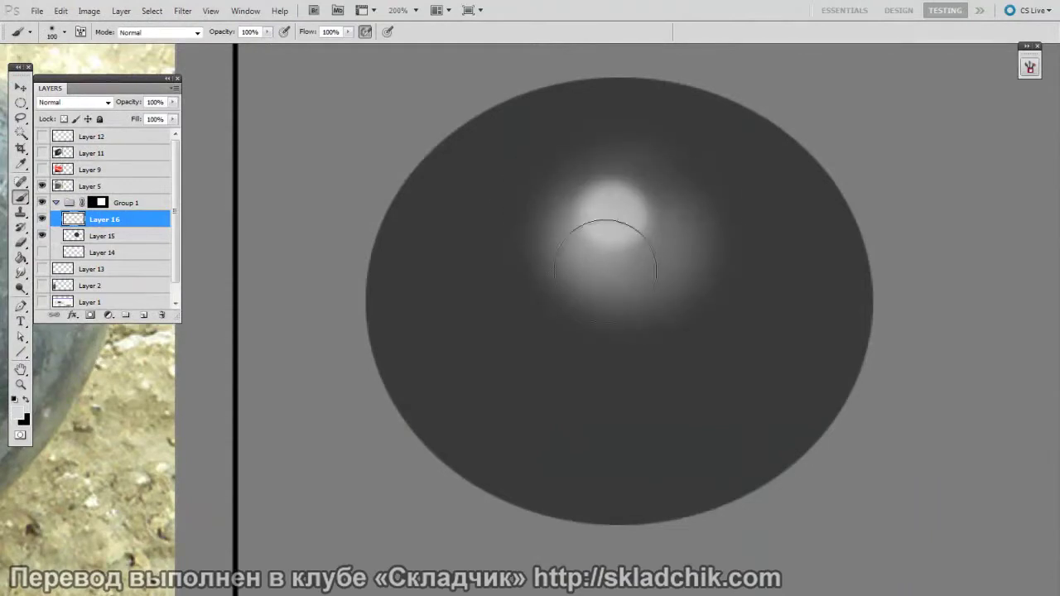
Step: Spread a wider soft glow around the small highlight, enlarging the brush up to 150 px
{"action": "left_click_drag", "start_coordinate": [617, 248], "coordinate": [596, 217]}
{"action": "left_click", "coordinate": [596, 218]}
{"action": "left_click", "coordinate": [580, 224]}
{"action": "key", "text": "bracketright"}
{"action": "key", "text": "bracketright"}
{"action": "left_click", "coordinate": [591, 298]}
{"action": "mouse_move", "coordinate": [591, 297]}
{"action": "left_mouse_down"}
{"action": "mouse_move", "coordinate": [581, 205]}
{"action": "mouse_move", "coordinate": [605, 222]}
{"action": "mouse_move", "coordinate": [592, 201]}
{"action": "mouse_move", "coordinate": [578, 246]}
{"action": "mouse_move", "coordinate": [592, 208]}
{"action": "mouse_move", "coordinate": [616, 236]}
{"action": "mouse_move", "coordinate": [549, 210]}
{"action": "mouse_move", "coordinate": [621, 239]}
{"action": "mouse_move", "coordinate": [559, 234]}
{"action": "mouse_move", "coordinate": [547, 254]}
{"action": "mouse_move", "coordinate": [541, 227]}
{"action": "mouse_move", "coordinate": [669, 210]}
{"action": "mouse_move", "coordinate": [606, 302]}
{"action": "mouse_move", "coordinate": [678, 224]}
{"action": "mouse_move", "coordinate": [574, 271]}
{"action": "mouse_move", "coordinate": [597, 265]}
{"action": "mouse_move", "coordinate": [638, 186]}
{"action": "mouse_move", "coordinate": [569, 210]}
{"action": "mouse_move", "coordinate": [686, 269]}
{"action": "mouse_move", "coordinate": [555, 263]}
{"action": "mouse_move", "coordinate": [707, 251]}
{"action": "mouse_move", "coordinate": [574, 270]}
{"action": "left_mouse_up"}
{"action": "key", "text": "space"}
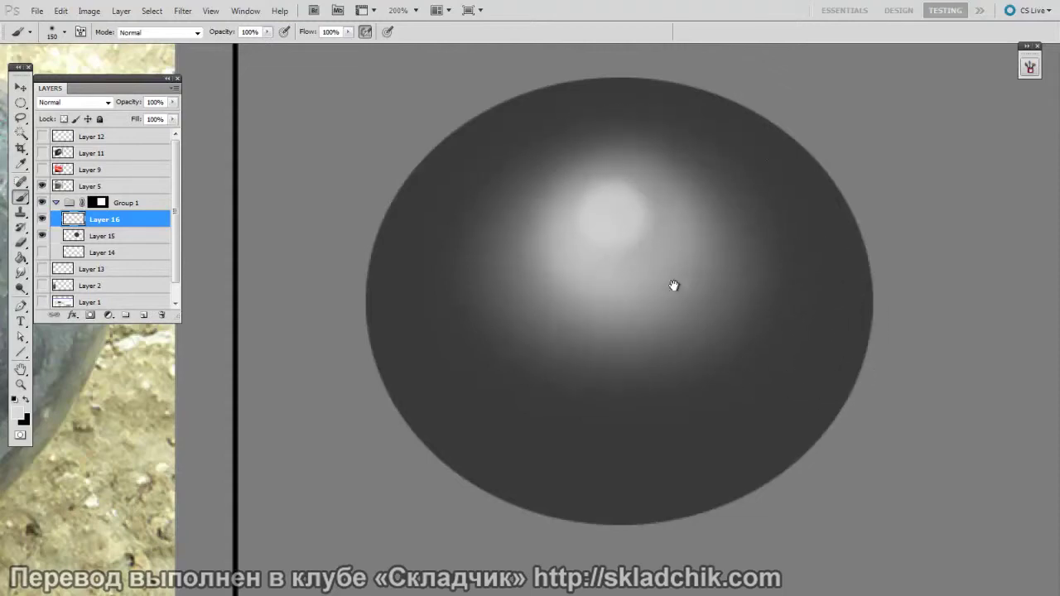
Step: Erase all around the glow's soft edge with the rough eraser tip reduced to 25 px to give it a ragged outline
{"action": "left_click_drag", "start_coordinate": [672, 282], "coordinate": [666, 274]}
{"action": "key", "text": "e"}
{"action": "right_click", "coordinate": [625, 251]}
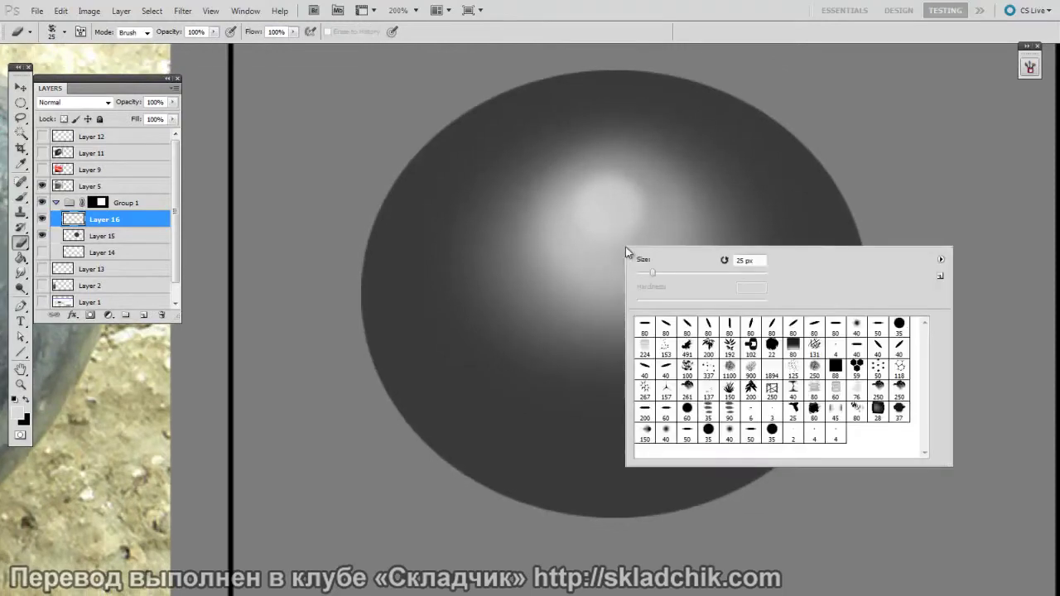
{"action": "left_click", "coordinate": [689, 370]}
{"action": "key", "text": "space"}
{"action": "left_click_drag", "start_coordinate": [504, 431], "coordinate": [510, 428]}
{"action": "key", "text": "bracketleft"}
{"action": "key", "text": "bracketleft"}
{"action": "key", "text": "bracketleft"}
{"action": "key", "text": "bracketleft"}
{"action": "key", "text": "bracketleft"}
{"action": "key", "text": "bracketleft"}
{"action": "key", "text": "bracketleft"}
{"action": "key", "text": "bracketleft"}
{"action": "key", "text": "bracketleft"}
{"action": "key", "text": "bracketleft"}
{"action": "mouse_move", "coordinate": [514, 226]}
{"action": "left_mouse_down"}
{"action": "mouse_move", "coordinate": [492, 194]}
{"action": "mouse_move", "coordinate": [480, 208]}
{"action": "mouse_move", "coordinate": [521, 135]}
{"action": "mouse_move", "coordinate": [583, 119]}
{"action": "mouse_move", "coordinate": [546, 153]}
{"action": "left_mouse_up"}
{"action": "key", "text": "bracketleft"}
{"action": "mouse_move", "coordinate": [473, 284]}
{"action": "left_mouse_down"}
{"action": "mouse_move", "coordinate": [500, 319]}
{"action": "mouse_move", "coordinate": [472, 271]}
{"action": "mouse_move", "coordinate": [550, 362]}
{"action": "mouse_move", "coordinate": [470, 272]}
{"action": "mouse_move", "coordinate": [536, 362]}
{"action": "mouse_move", "coordinate": [555, 354]}
{"action": "mouse_move", "coordinate": [515, 351]}
{"action": "mouse_move", "coordinate": [677, 374]}
{"action": "mouse_move", "coordinate": [761, 297]}
{"action": "mouse_move", "coordinate": [735, 155]}
{"action": "mouse_move", "coordinate": [579, 103]}
{"action": "mouse_move", "coordinate": [549, 123]}
{"action": "mouse_move", "coordinate": [665, 115]}
{"action": "mouse_move", "coordinate": [753, 282]}
{"action": "left_mouse_up"}
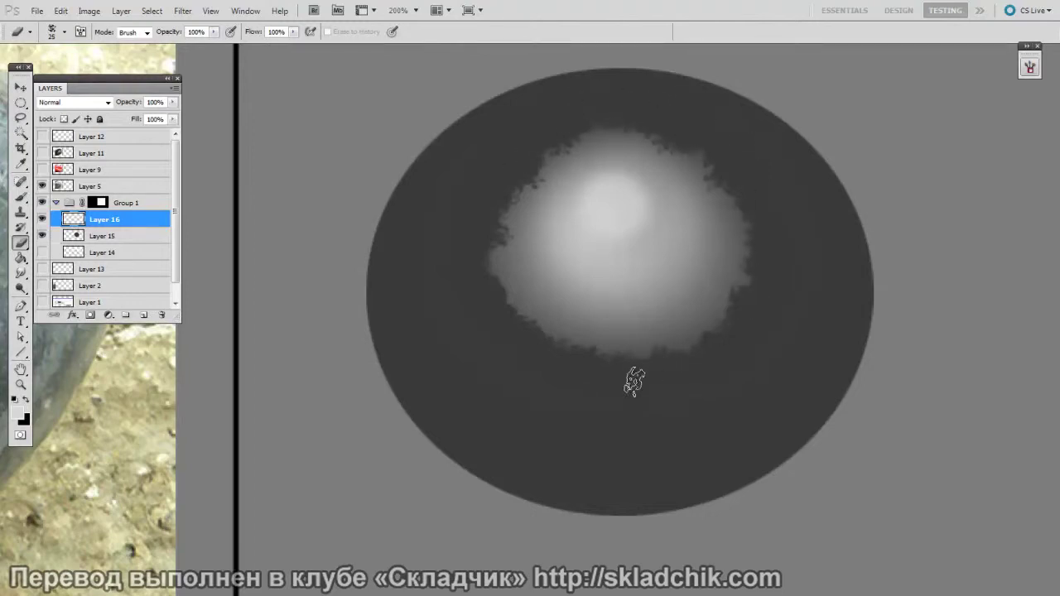
Step: Scale the ragged highlight on Layer 16 proportionally to 73.75% within the dark ellipse, and activate the Move tool
{"action": "key", "text": "ctrl+minus"}
{"action": "left_click_drag", "start_coordinate": [815, 543], "coordinate": [826, 453]}
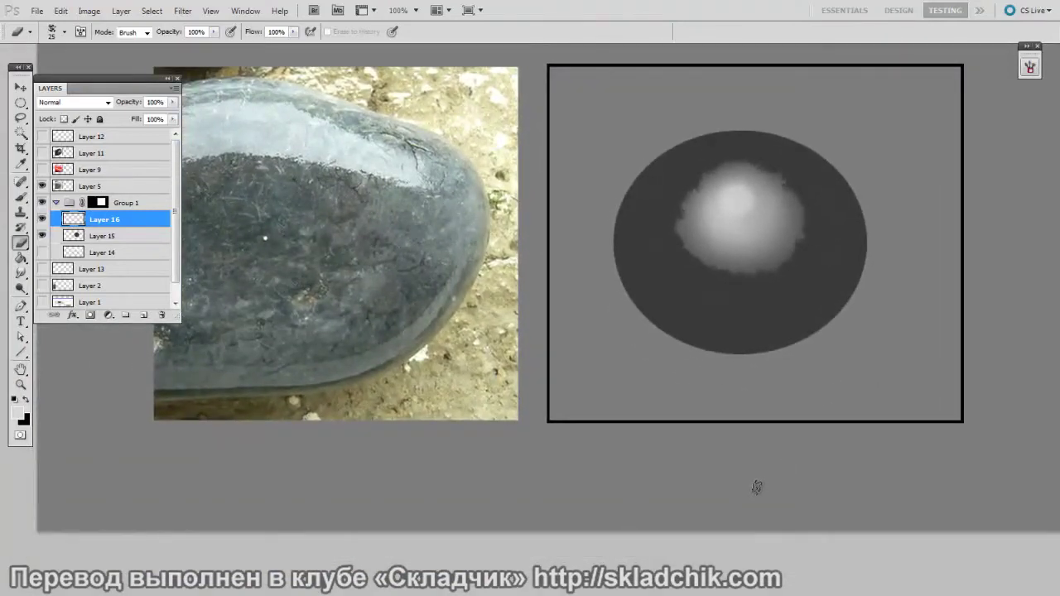
{"action": "key", "text": "ctrl+t"}
{"action": "left_click_drag", "start_coordinate": [855, 316], "coordinate": [822, 288]}
{"action": "mouse_move", "coordinate": [806, 252]}
{"action": "left_mouse_down"}
{"action": "mouse_move", "coordinate": [825, 255]}
{"action": "mouse_move", "coordinate": [818, 266]}
{"action": "left_mouse_up"}
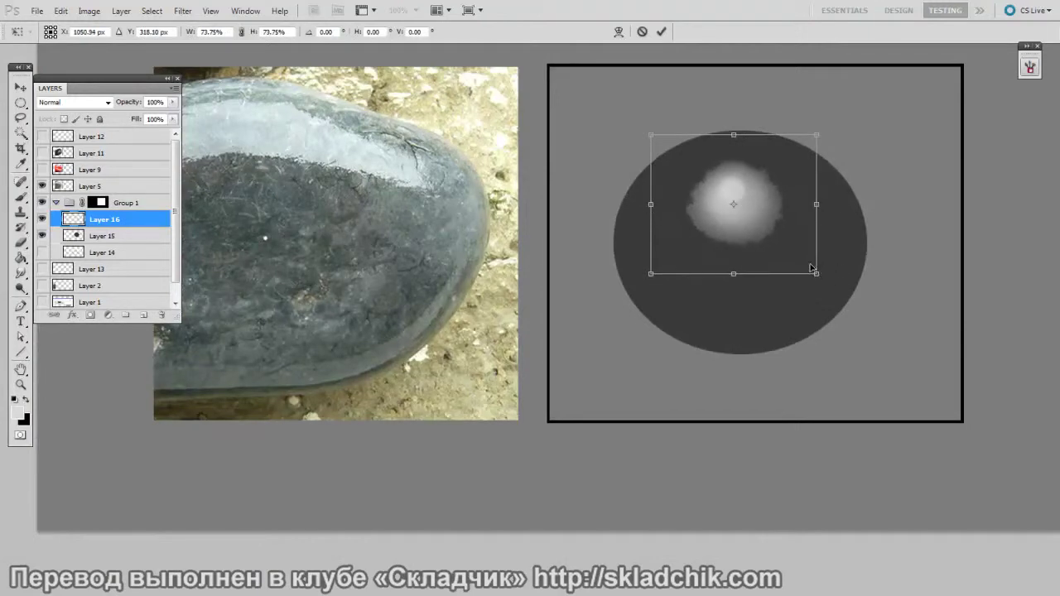
{"action": "key", "text": "Return"}
{"action": "key", "text": "e"}
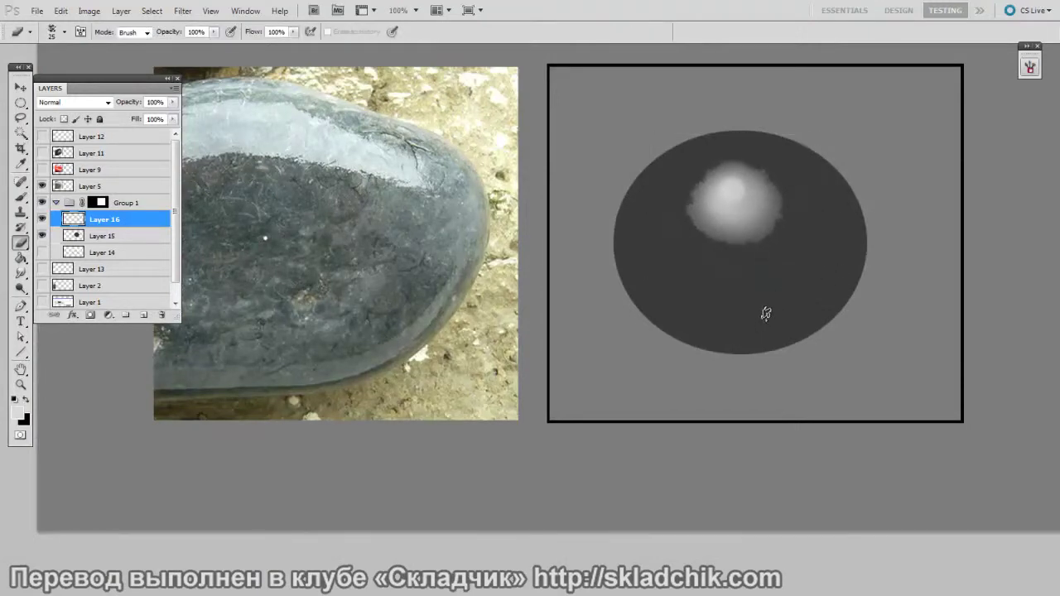
{"action": "key", "text": "v"}
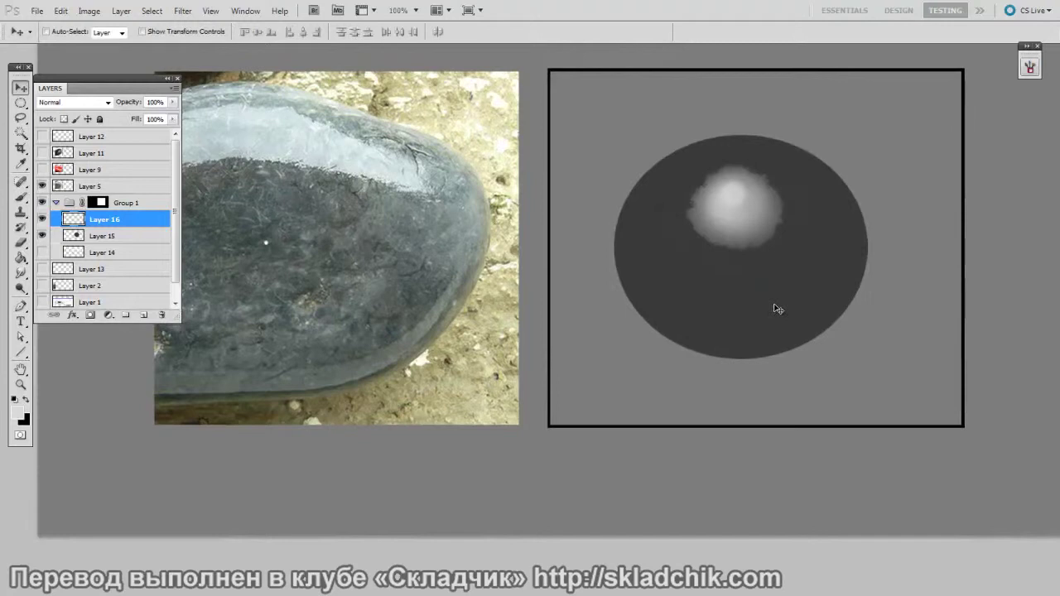